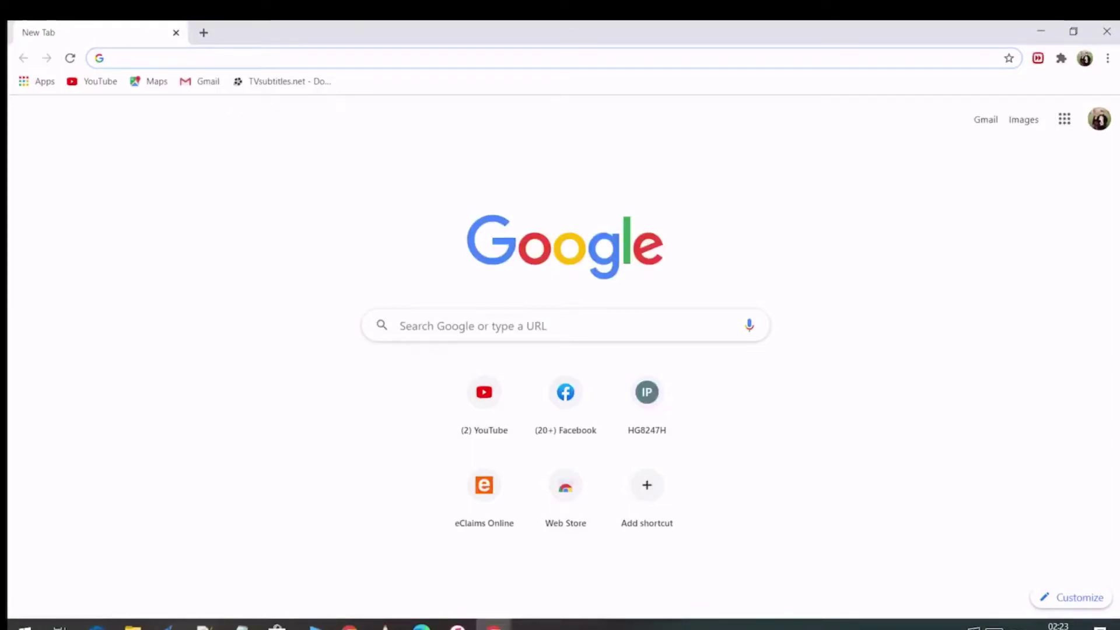
- Go to the YouTube home page from the New Tab page shortcut
left_click(515, 394)
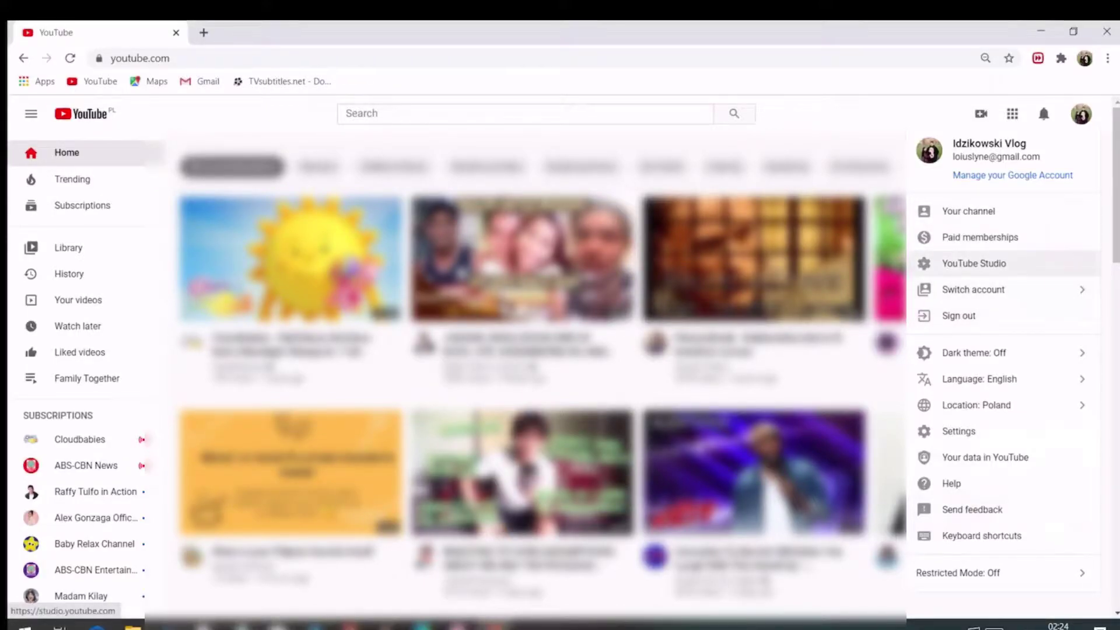
- Enter YouTube Studio and bring up the channel's Videos list
left_click(974, 262)
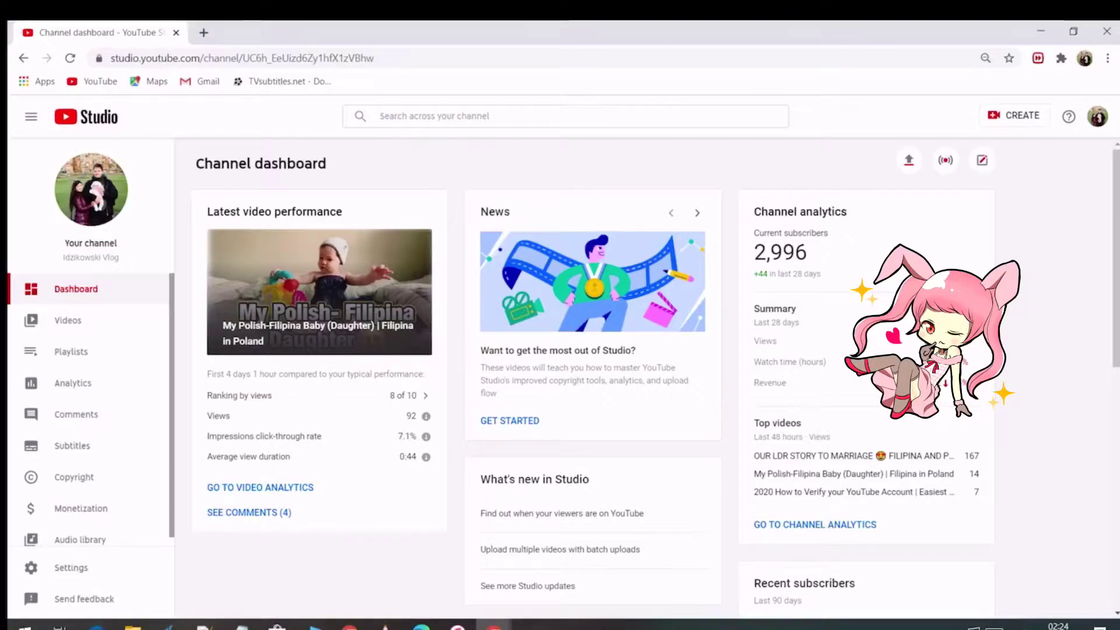
left_click(107, 320)
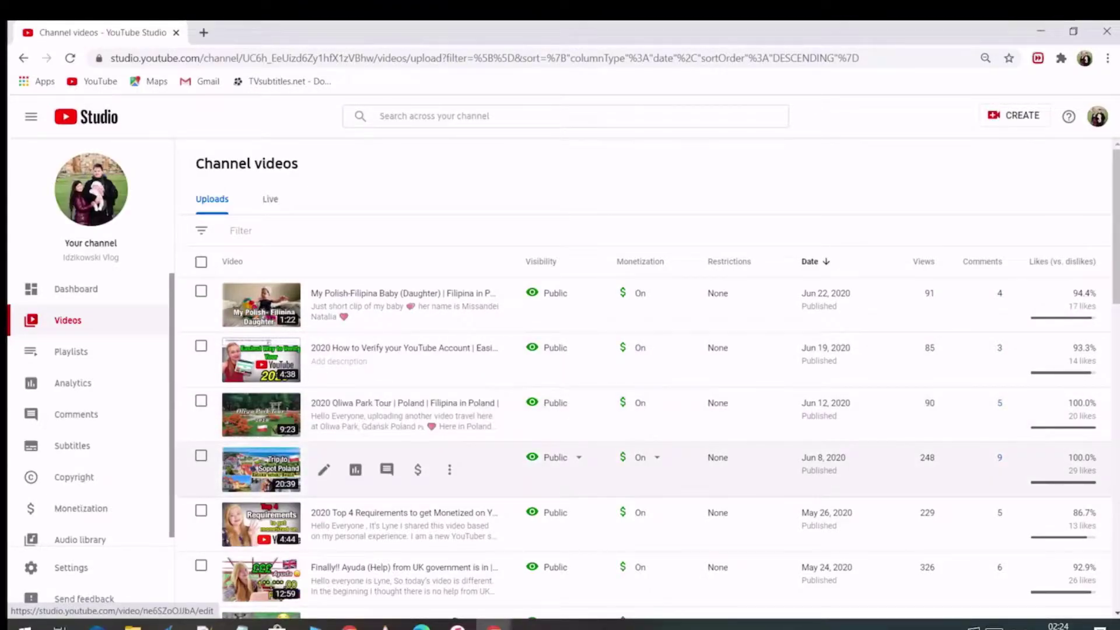
scroll(526, 473, "down", 2)
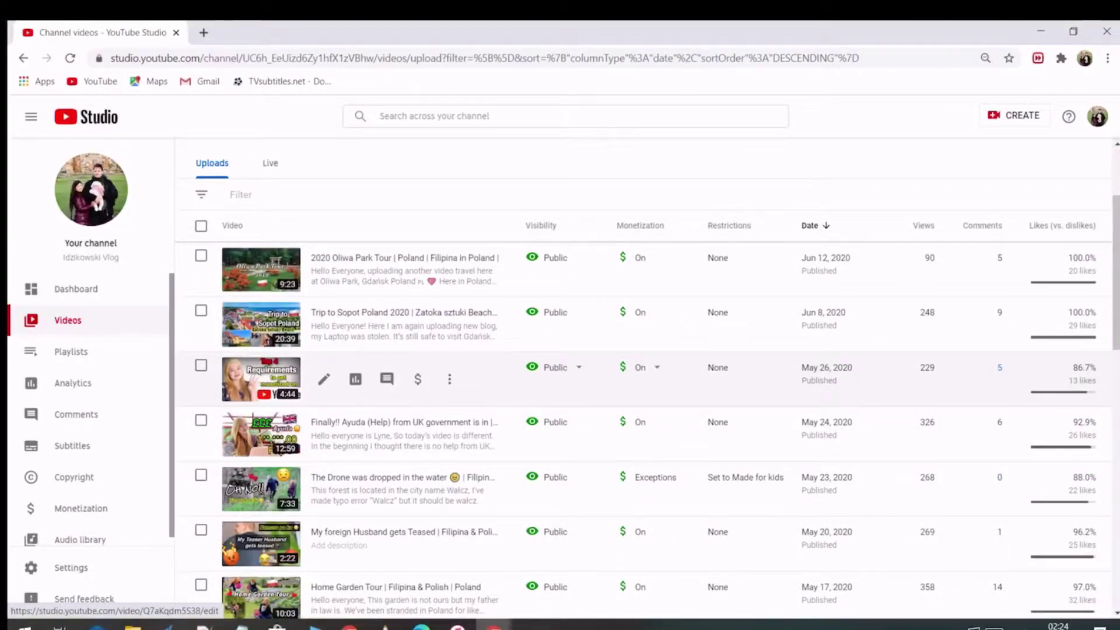
- Go into the details of the May 26 monetization requirements video
left_click(325, 379)
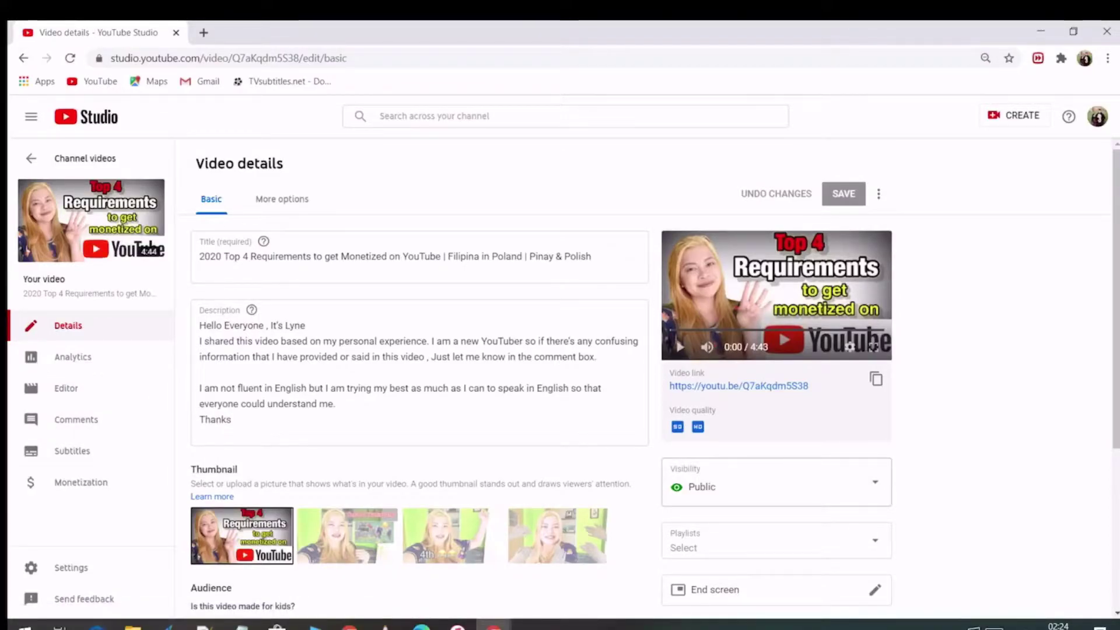
scroll(776, 490, "down", 3)
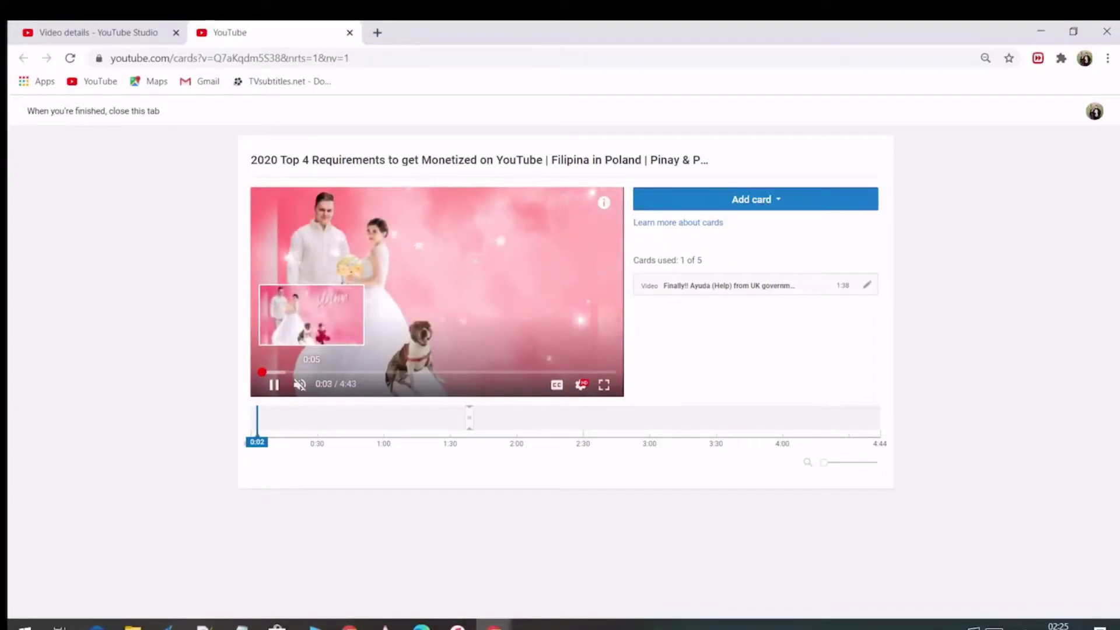
- Seek the card editor's preview video and pause it at 0:43
left_click(276, 372)
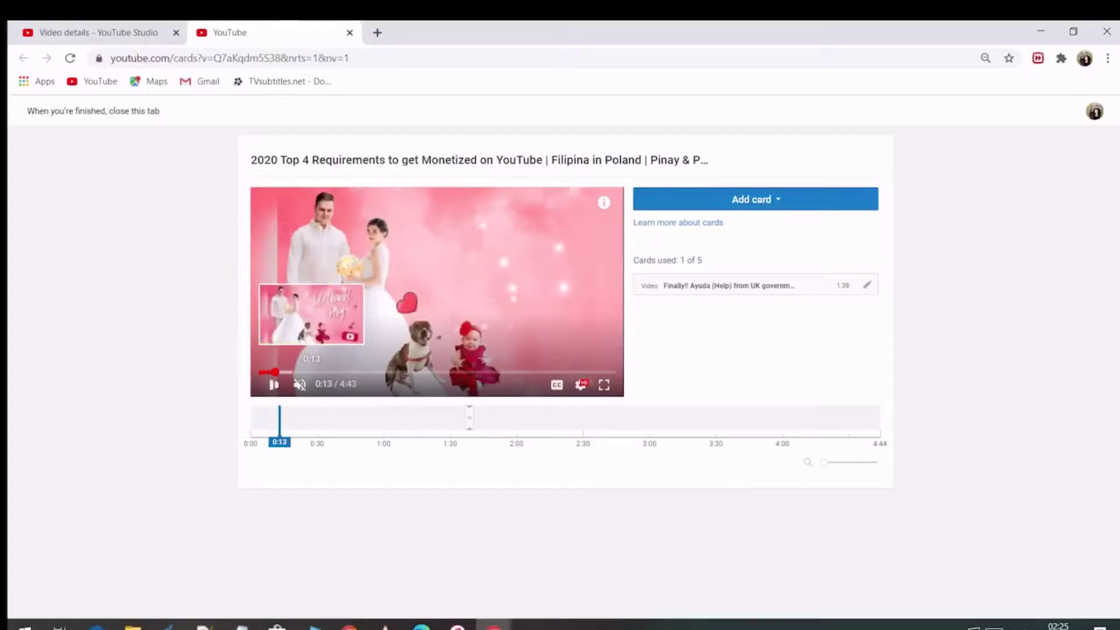
left_click(307, 373)
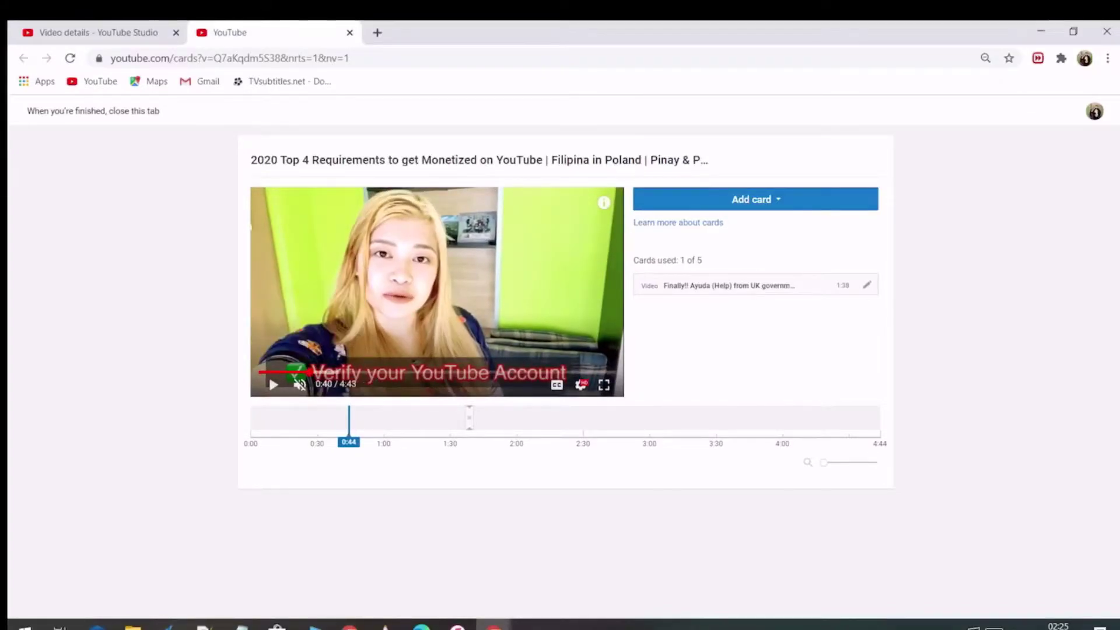
left_click(308, 371)
left_click(274, 384)
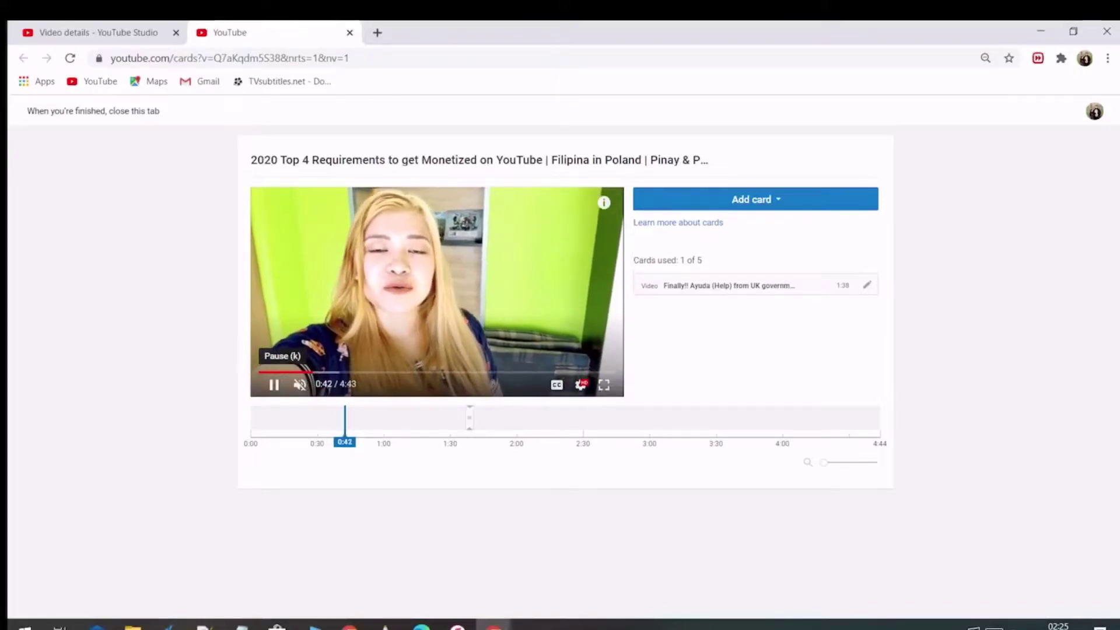
left_click(273, 383)
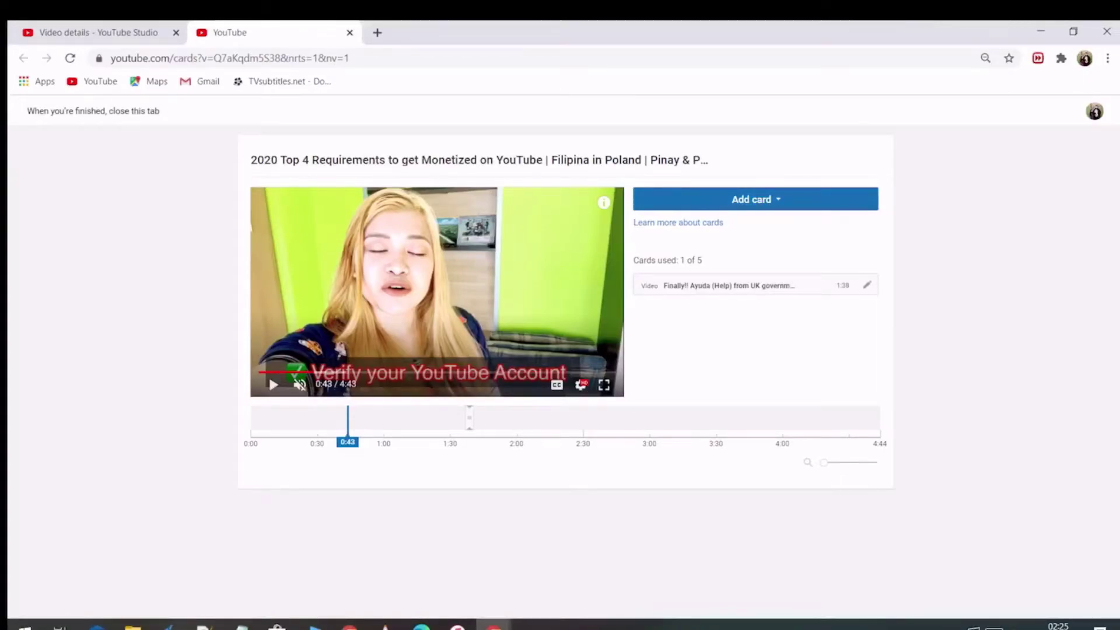
- Bring up the Add card list of card types
left_click(755, 199)
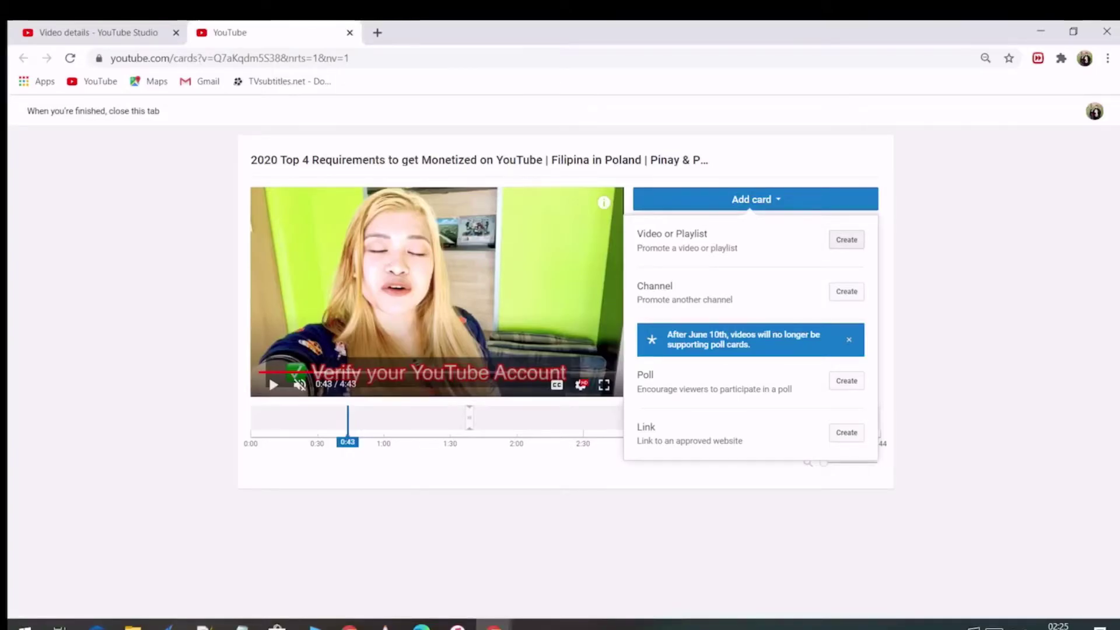
- Create a Video card linking the How to Verify video, with teaser text fields shown
left_click(846, 239)
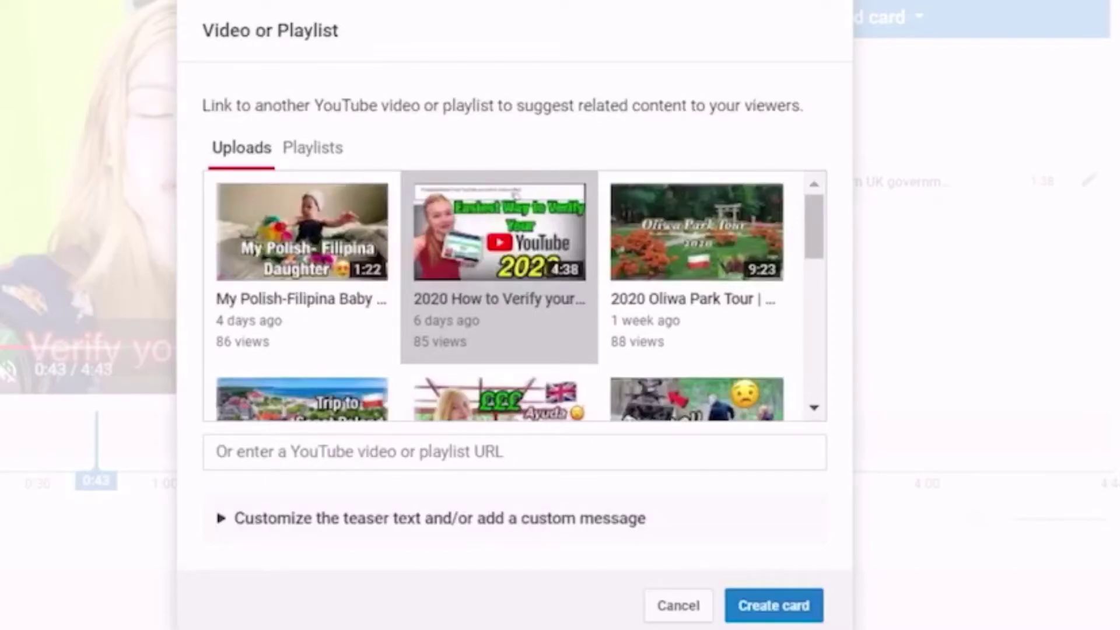
left_click(221, 519)
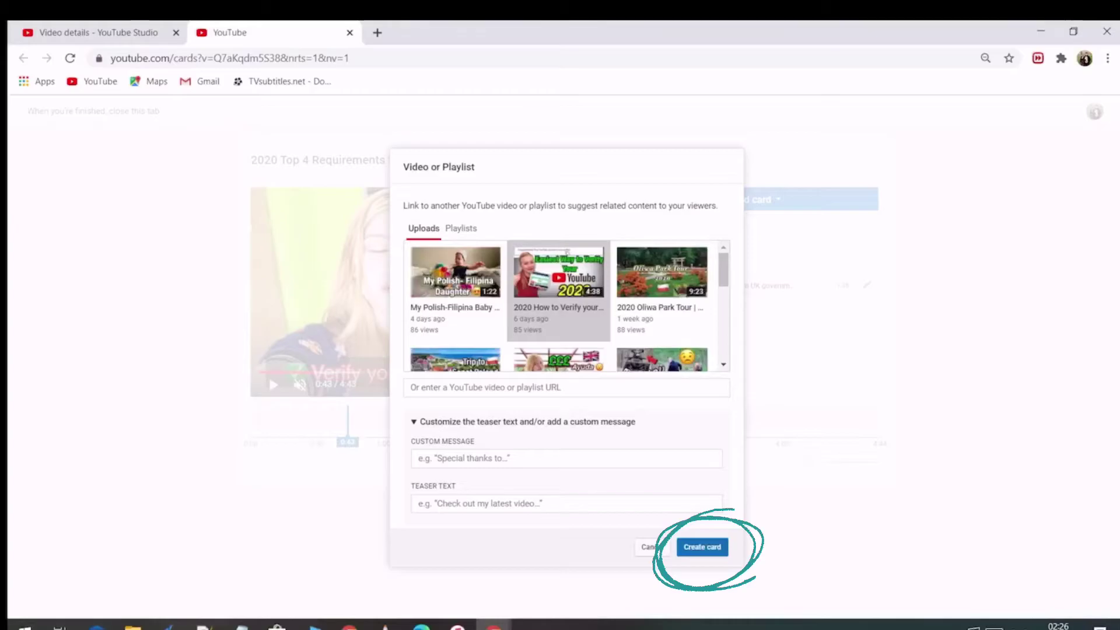
left_click(702, 546)
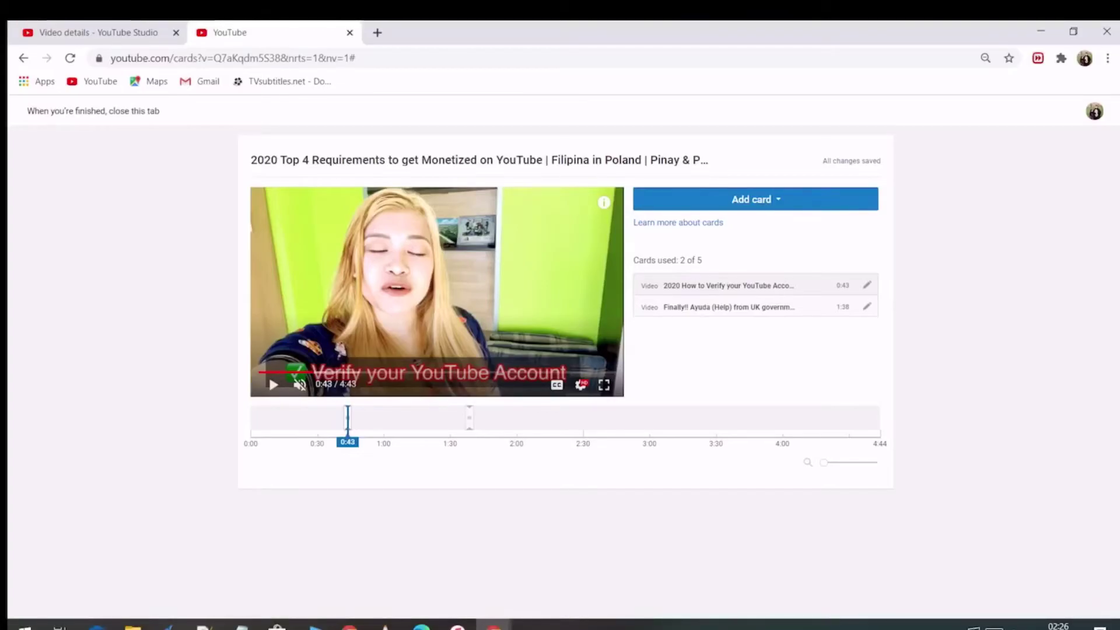
- Replay the preview from 0:40 to 0:43 to check the new card appears
left_click(340, 420)
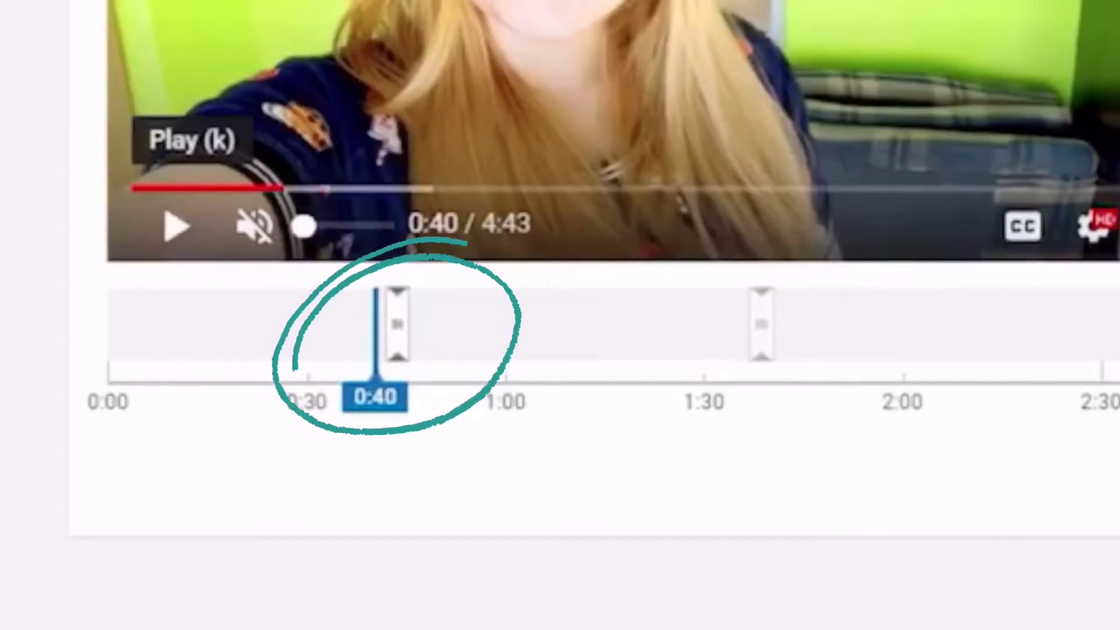
left_click(273, 384)
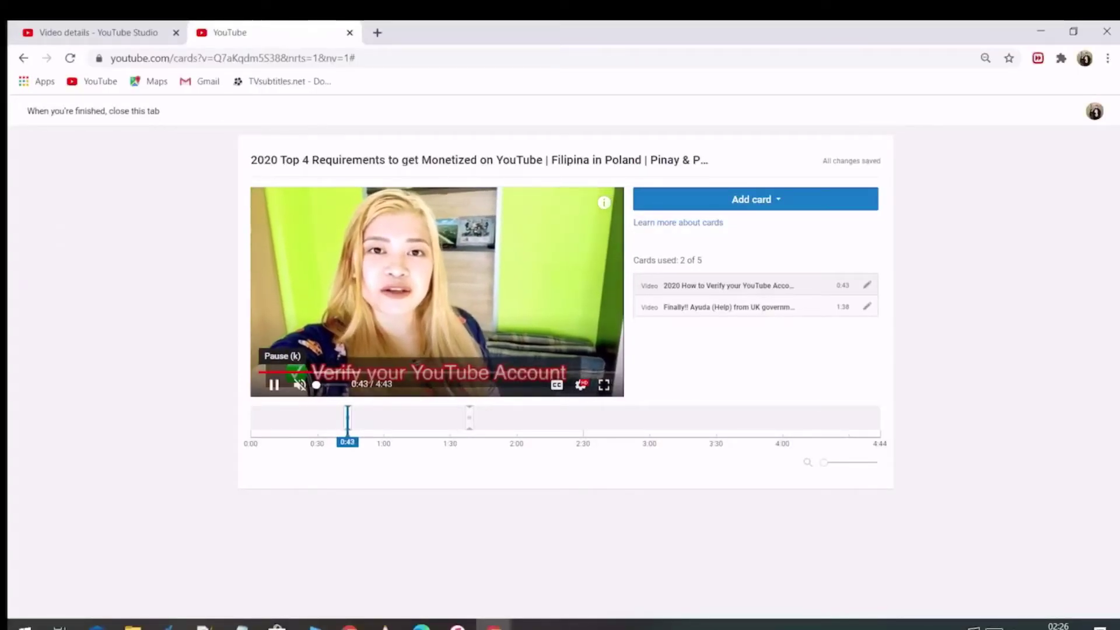
left_click(274, 384)
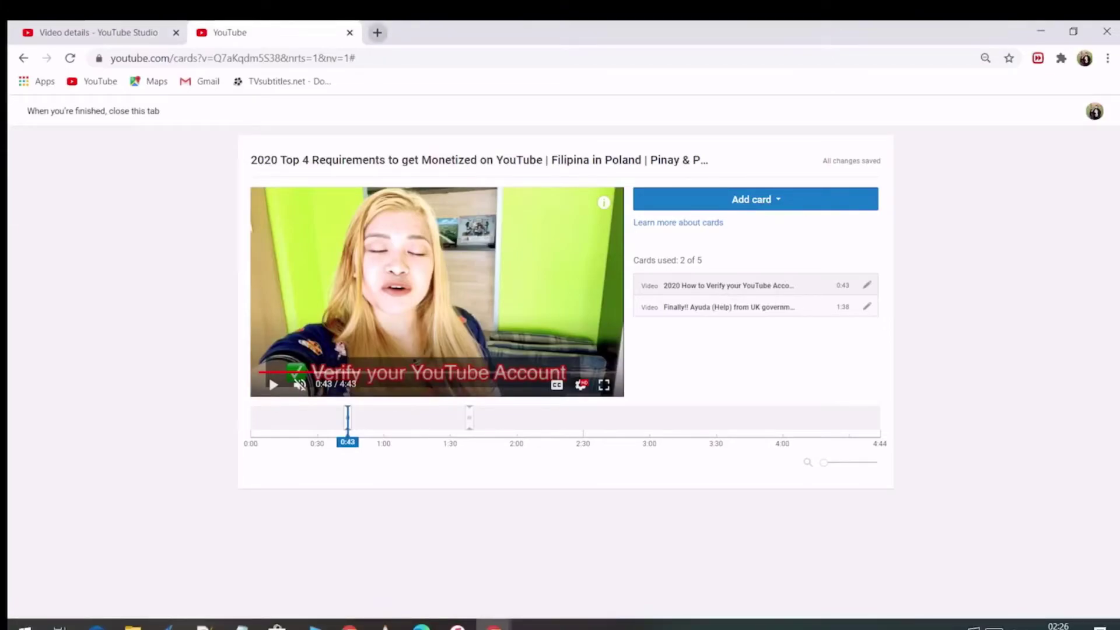
- Start a new browser tab for the public YouTube site
left_click(377, 32)
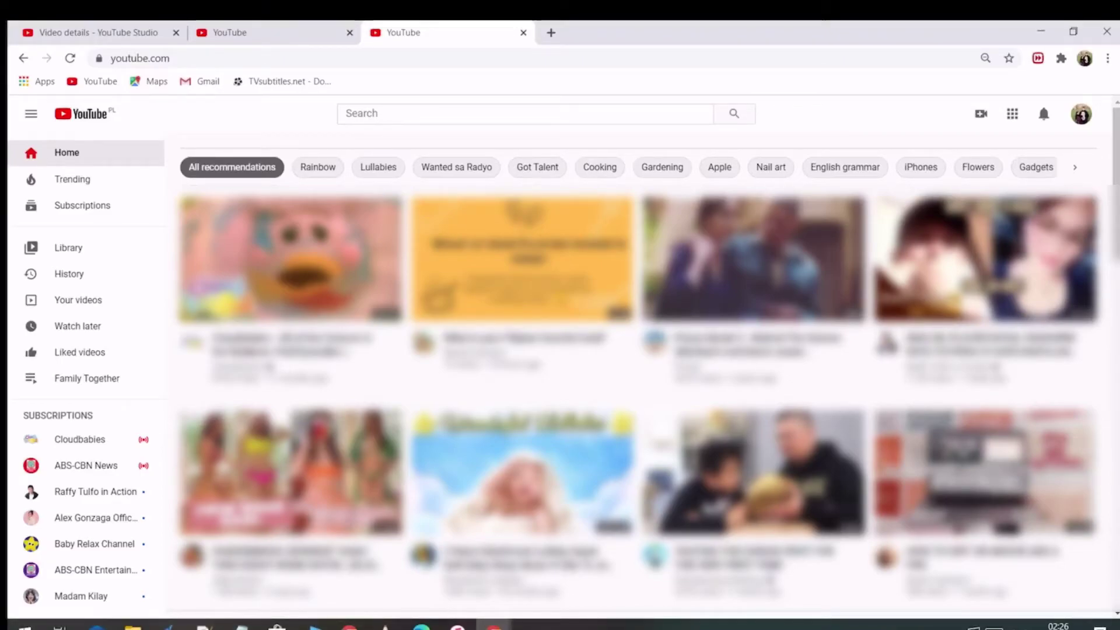
- Reach the video's watch page via the account menu
left_click(1081, 114)
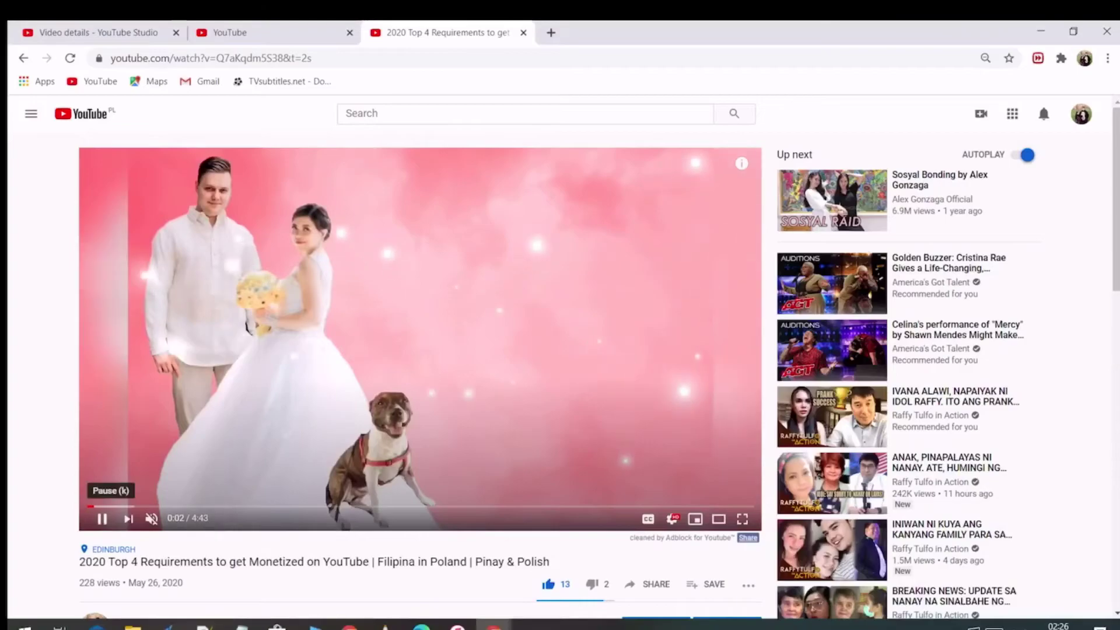
- Skip the watch-page video ahead to 0:45 where the teaser shows, then back to about 0:40
left_click(113, 505)
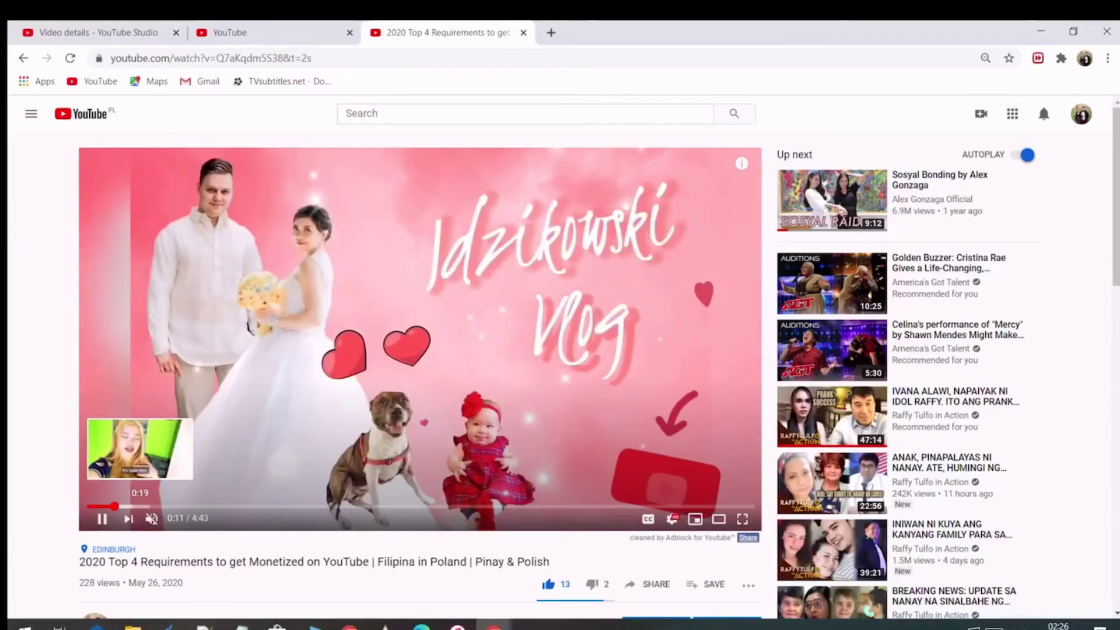
left_click(133, 507)
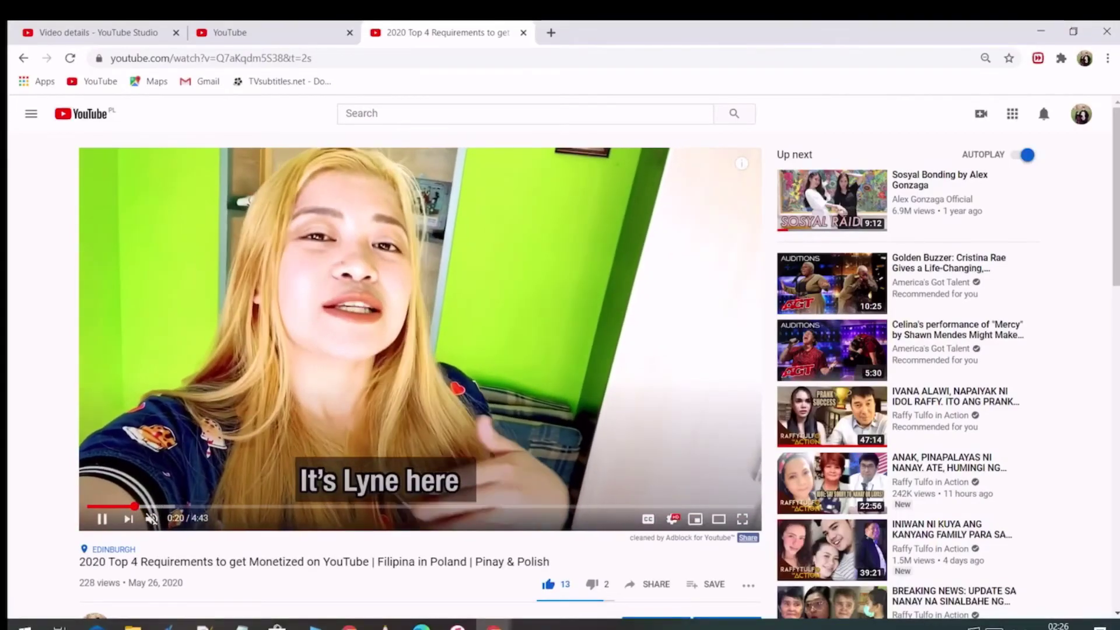
left_click(151, 506)
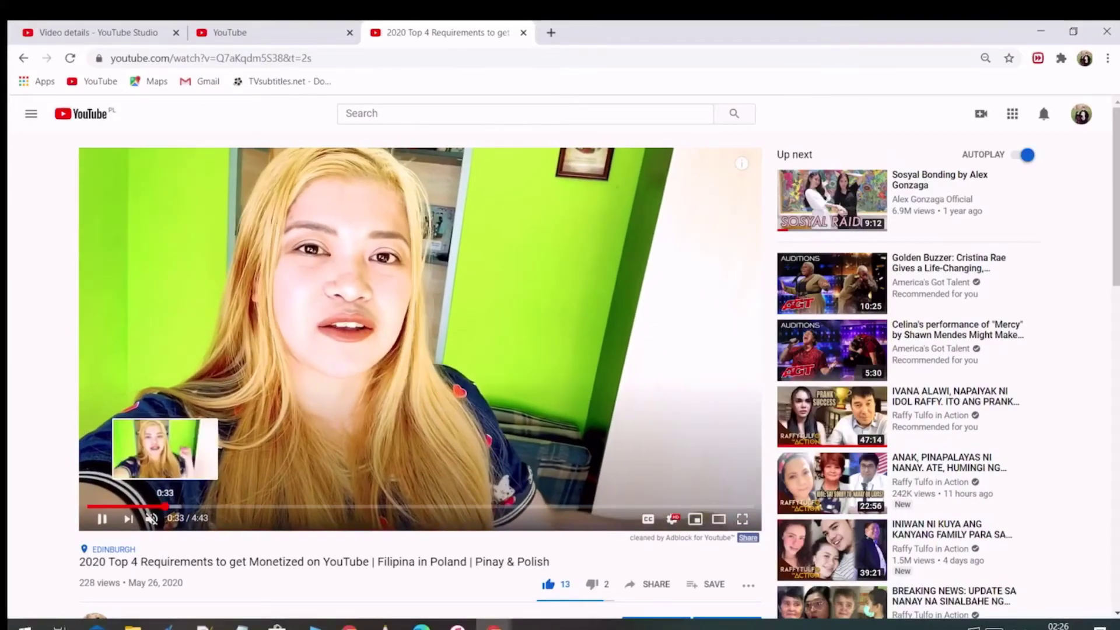
left_click(165, 505)
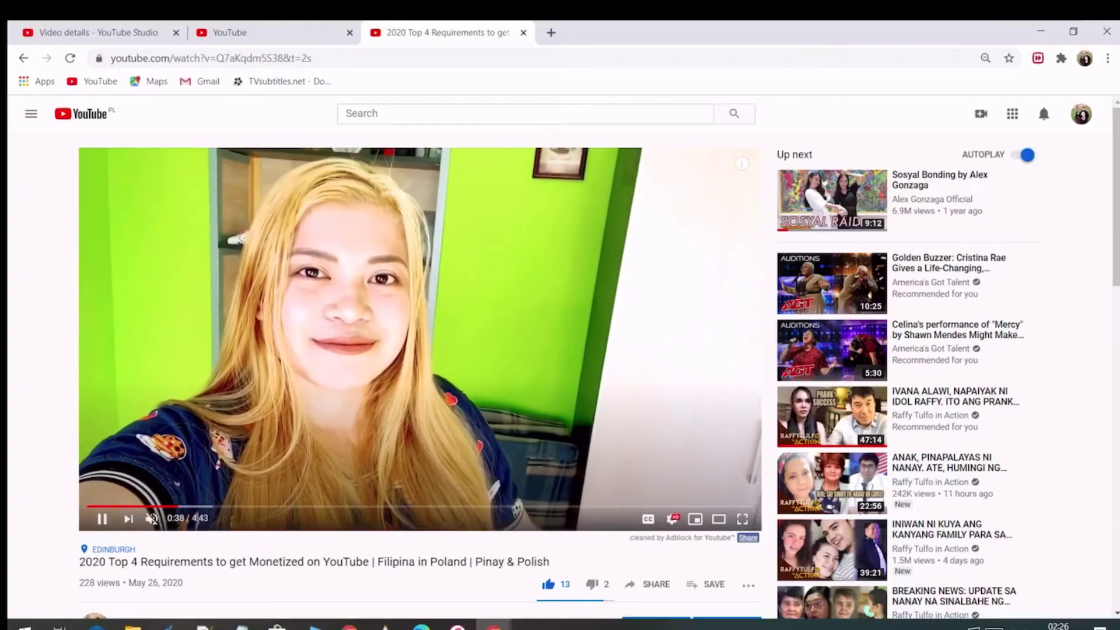
left_click(180, 506)
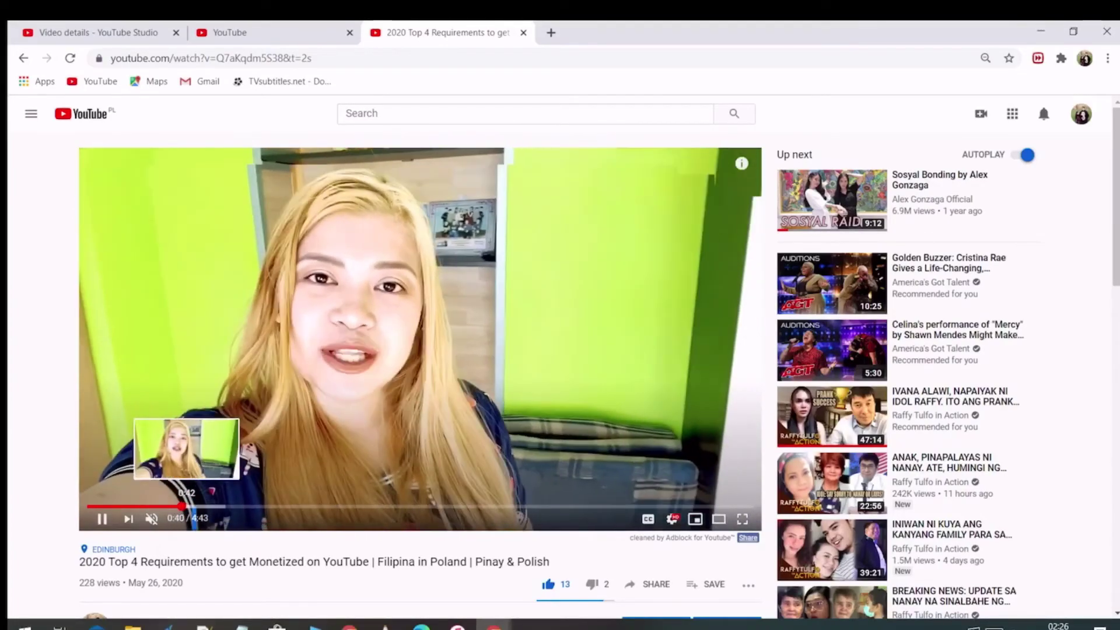
left_click(193, 507)
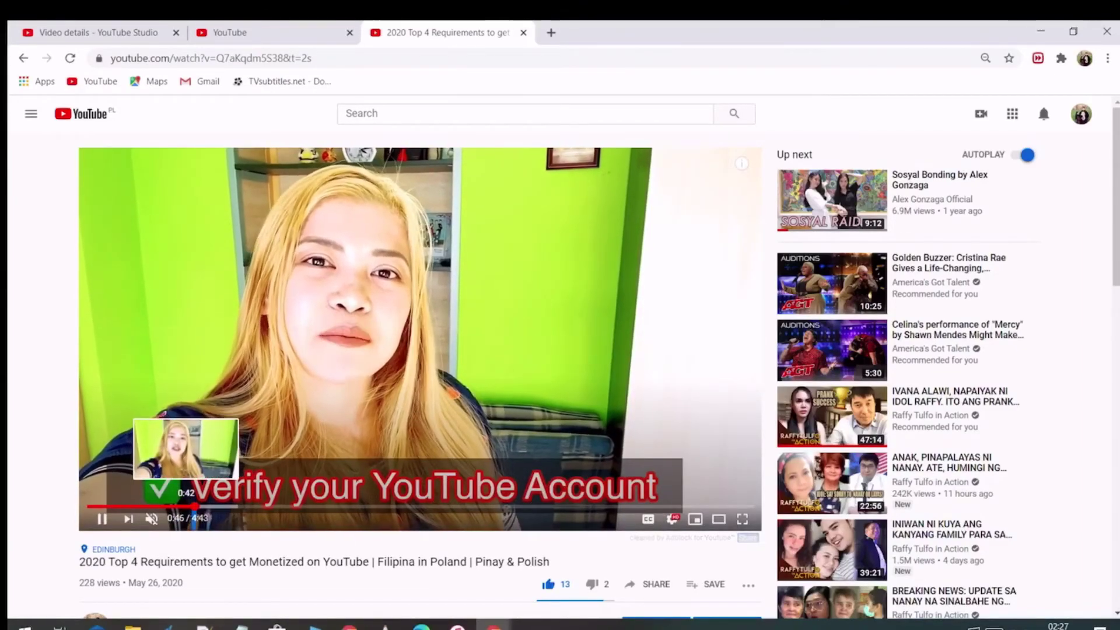
left_click(182, 506)
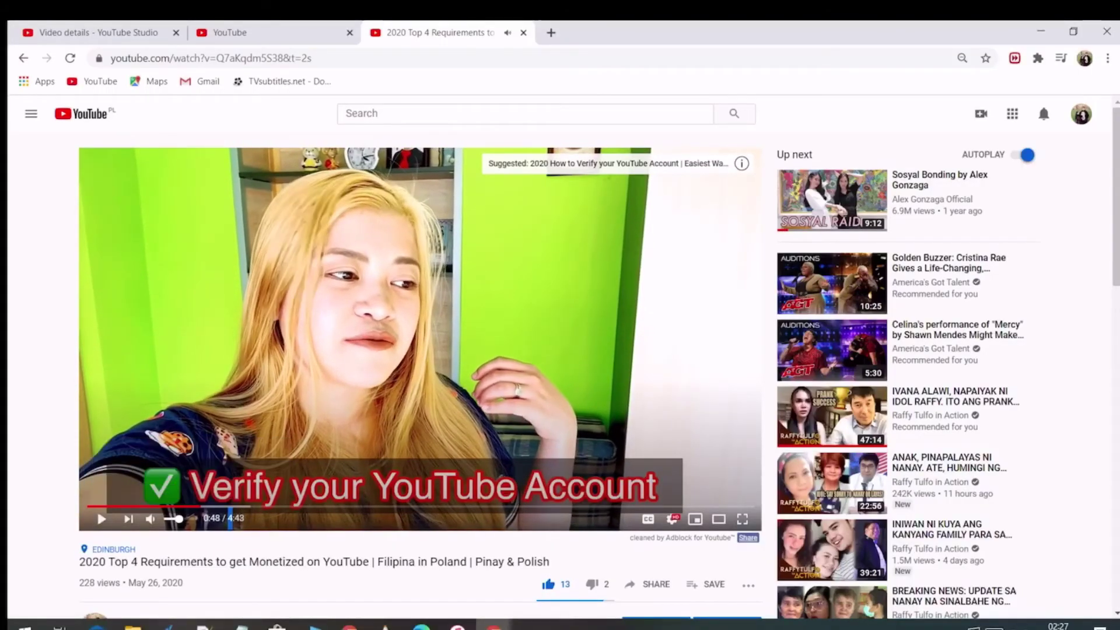
- Expand the Suggested teaser at 0:39 into the cards panel, then close Chrome
left_click(180, 506)
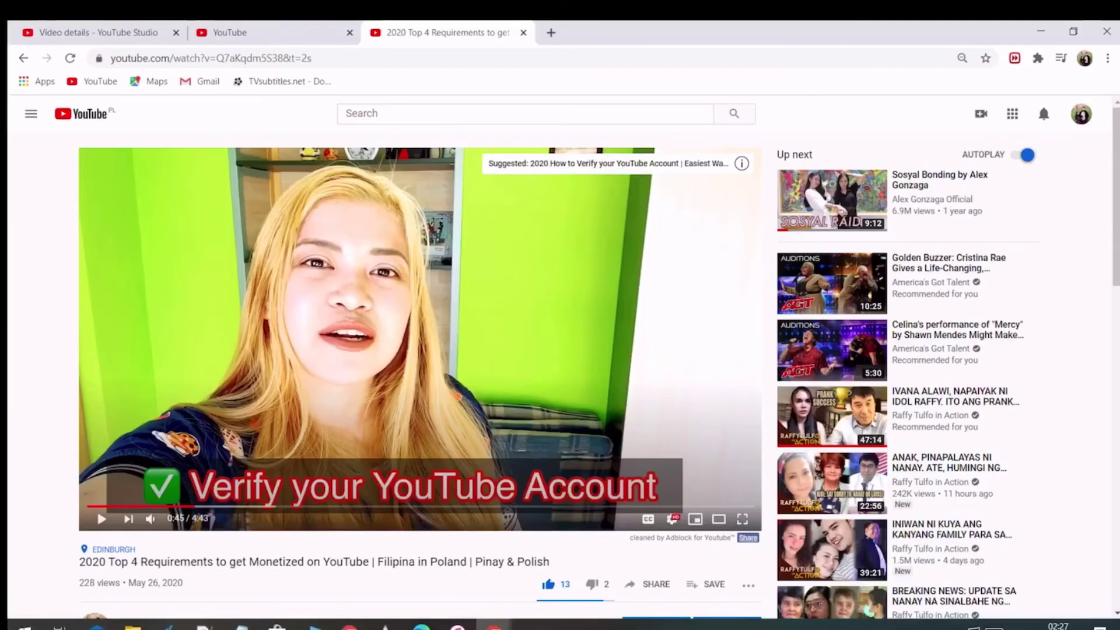
left_click(741, 163)
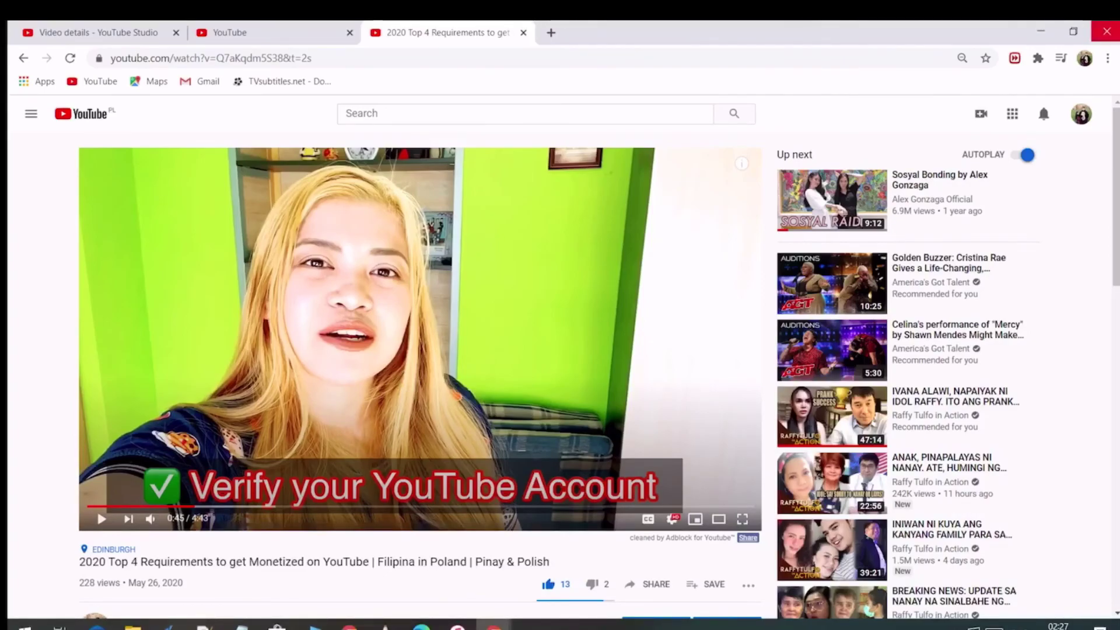
left_click(1106, 31)
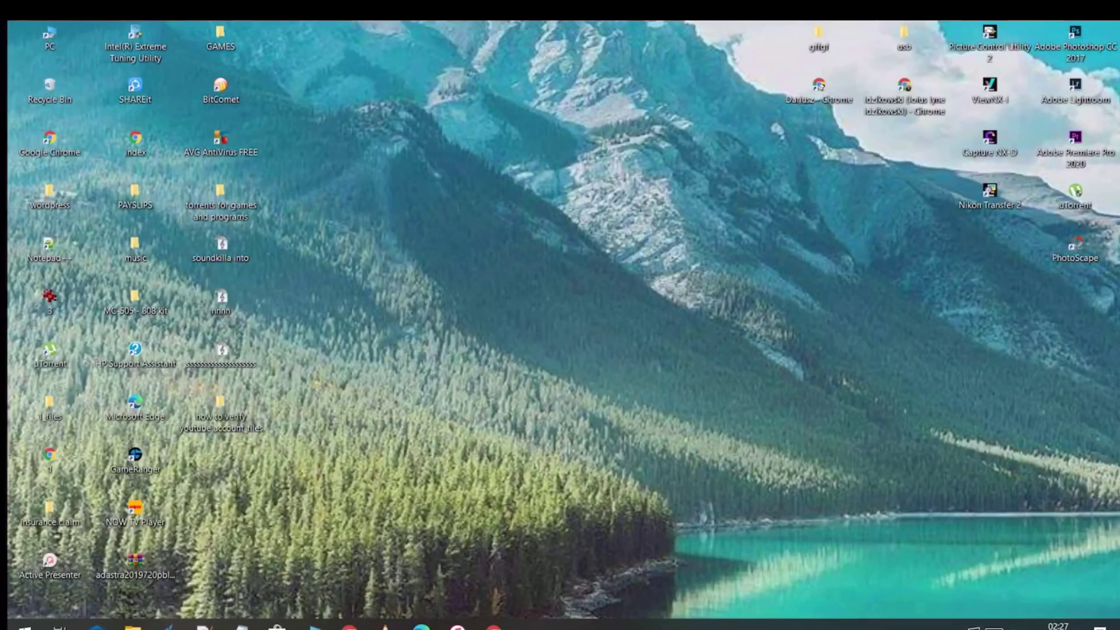